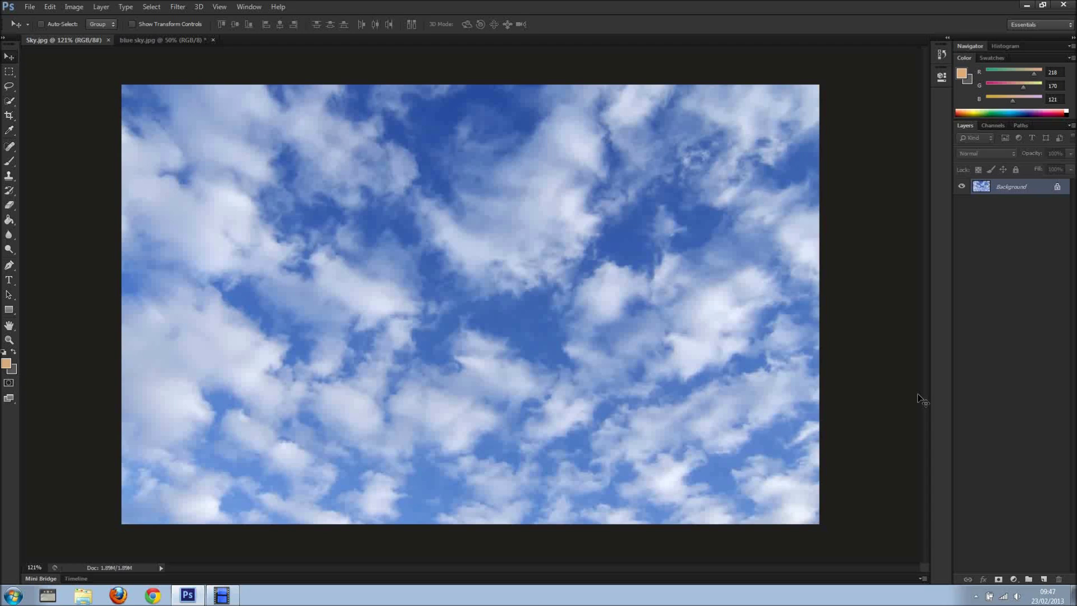
# Bring up the blue sky.jpg document and zoom the view in to 66%.
pyautogui.click(161, 41)
pyautogui.hotkey('ctrl', '+')
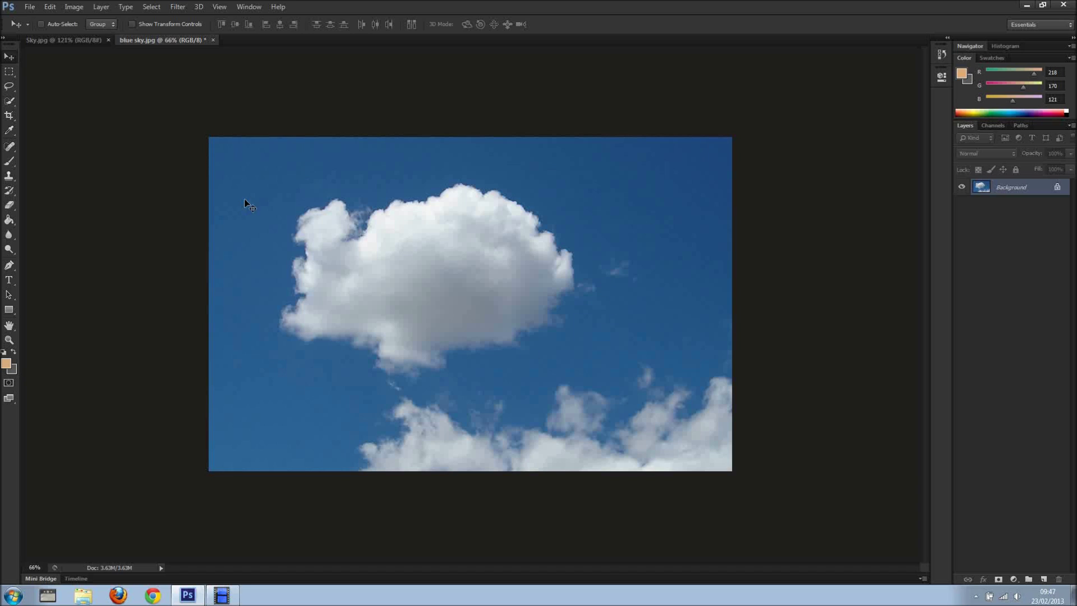
pyautogui.click(73, 8)
# Invert blue sky.jpg's colours with Image > Adjustments > Invert.
pyautogui.moveTo(90, 35)
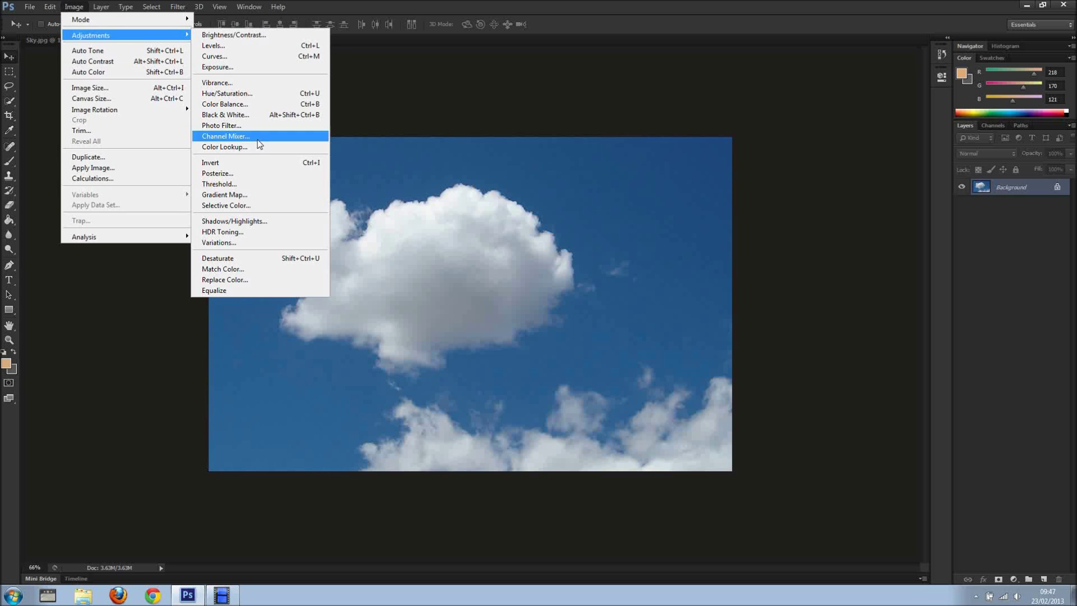
pyautogui.click(260, 162)
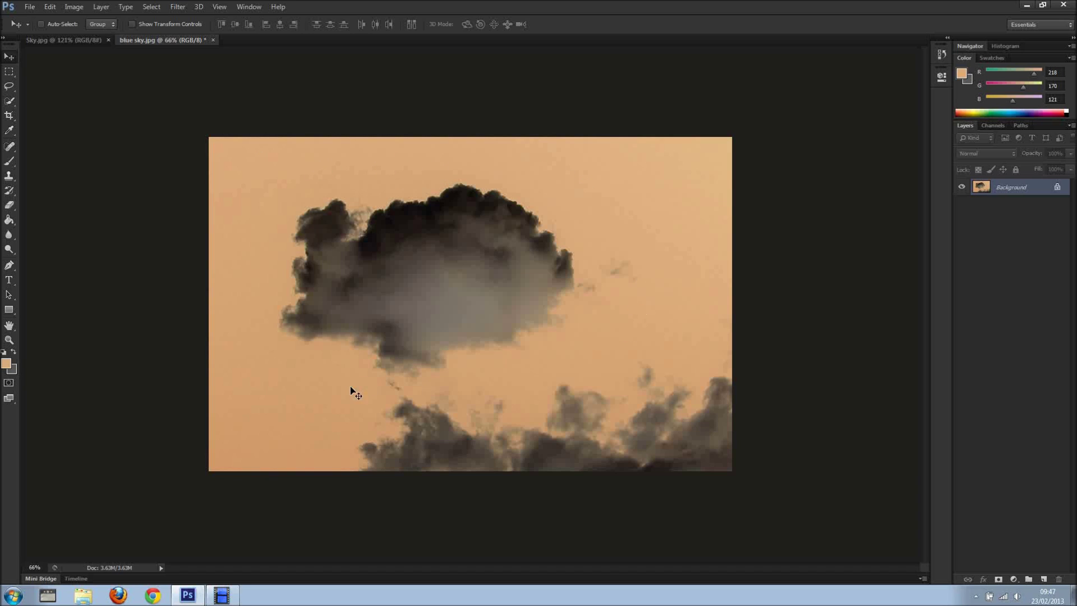
# Apply a Levels adjustment using the sky as the white point, making it near-white.
pyautogui.click(72, 8)
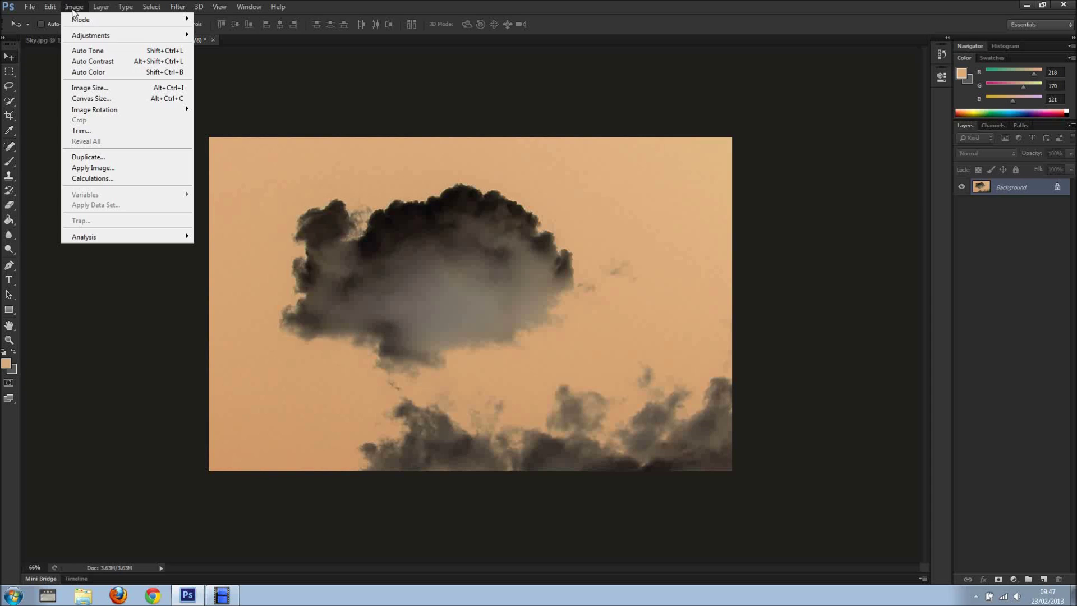
pyautogui.moveTo(112, 35)
pyautogui.click(217, 48)
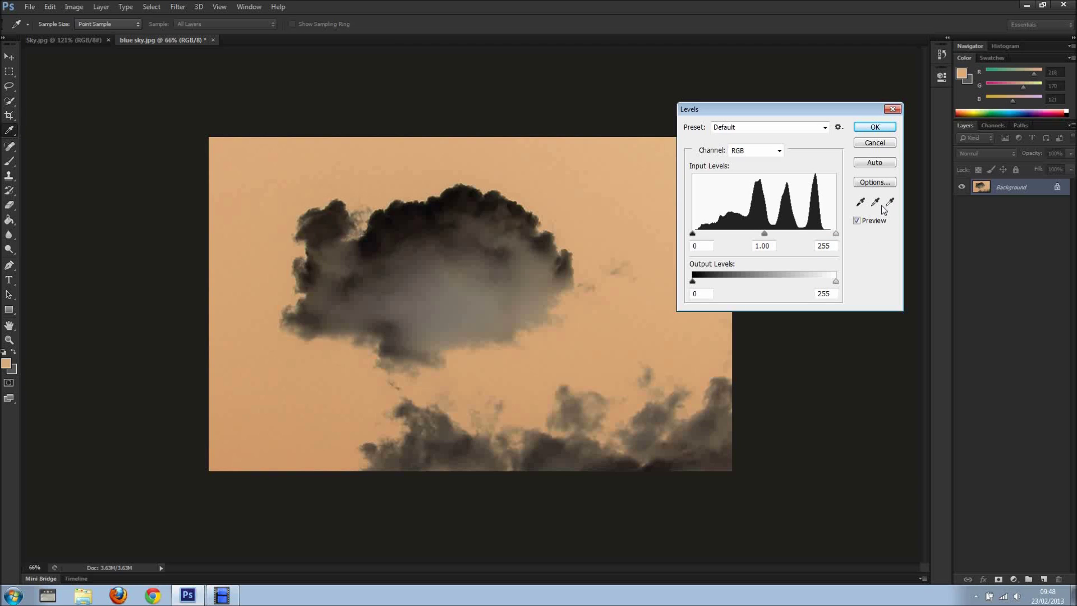
pyautogui.click(891, 203)
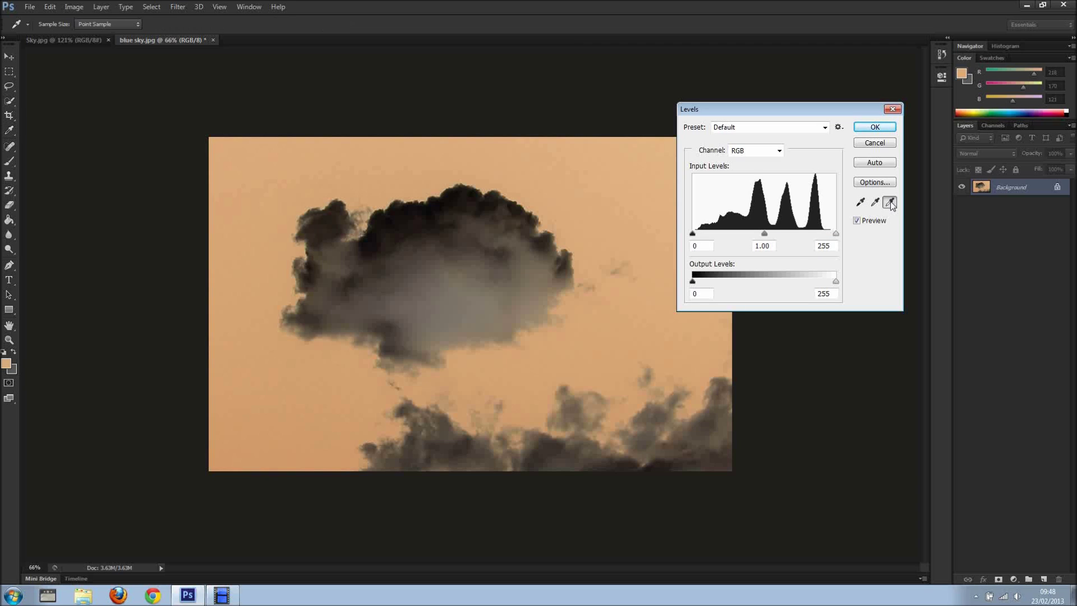
pyautogui.click(611, 171)
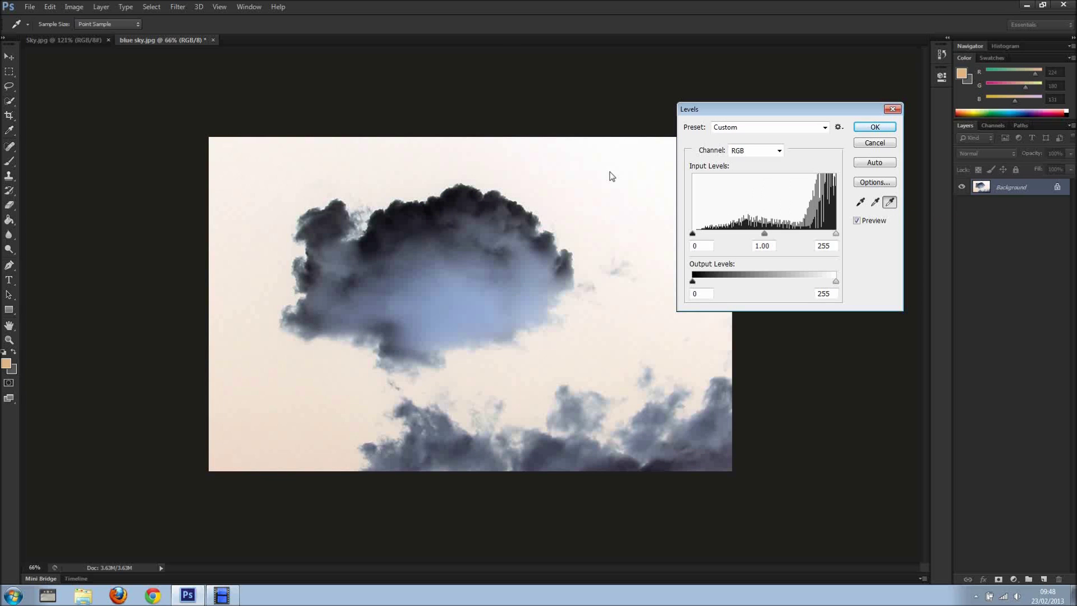
pyautogui.click(874, 126)
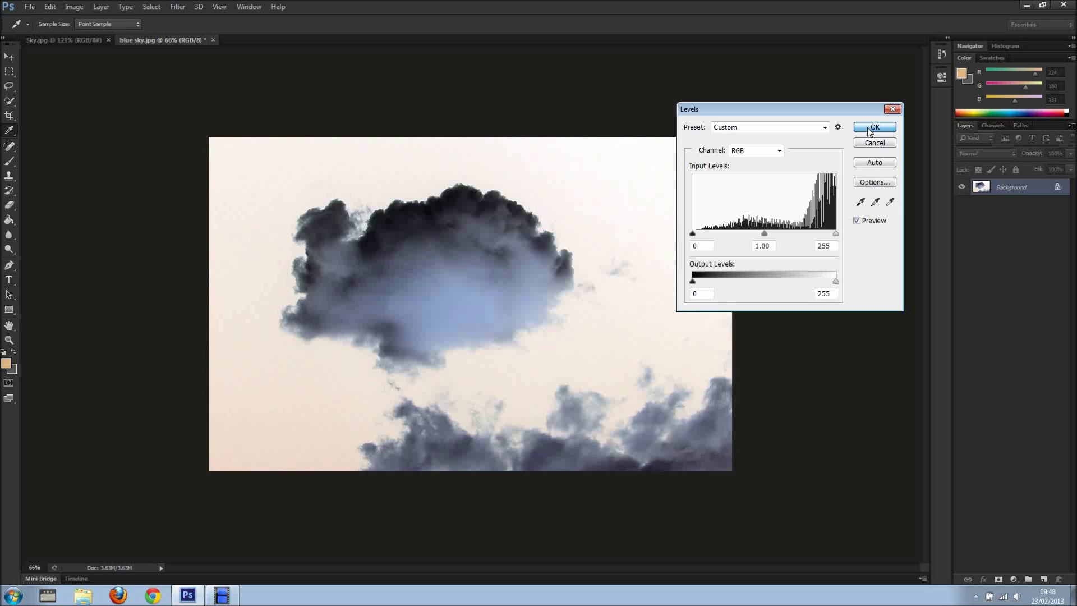
pyautogui.press('v')
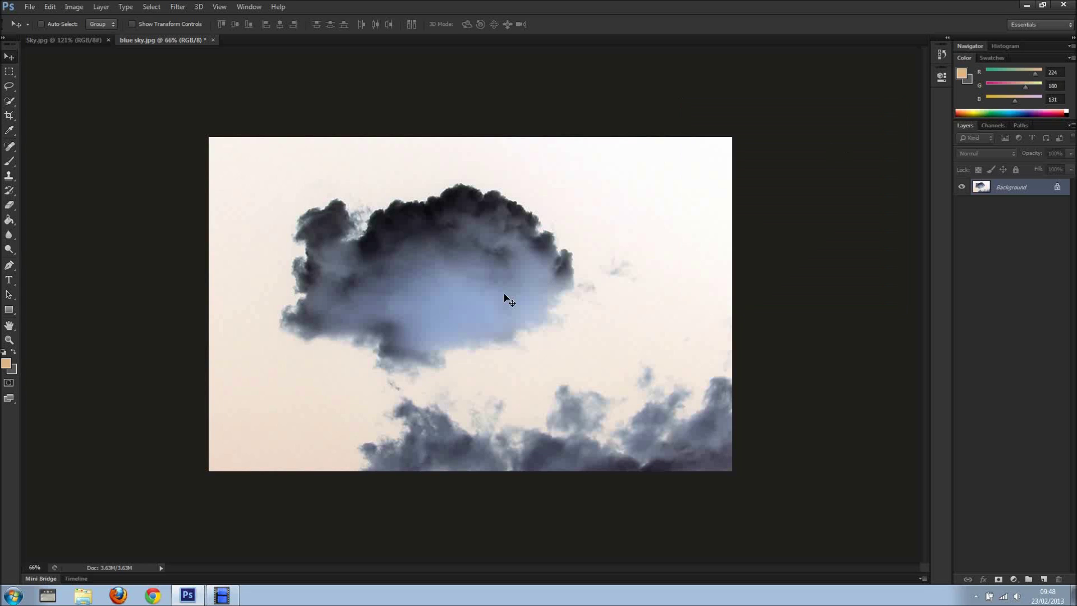
# Set up a 141 px brush with the near-white sky sampled as paint colour.
pyautogui.click(10, 162)
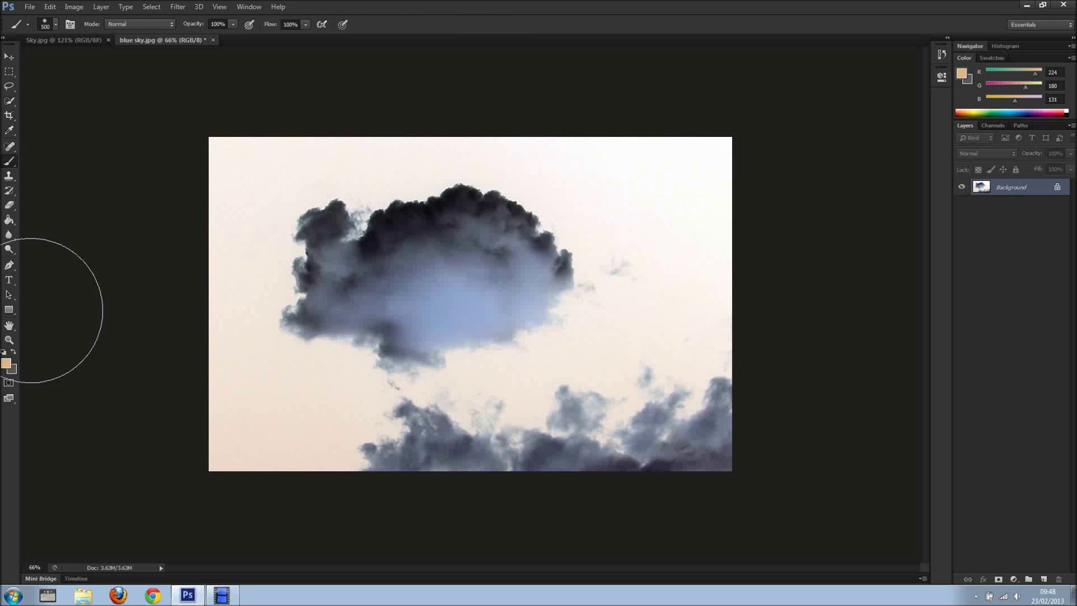
pyautogui.rightClick(567, 277)
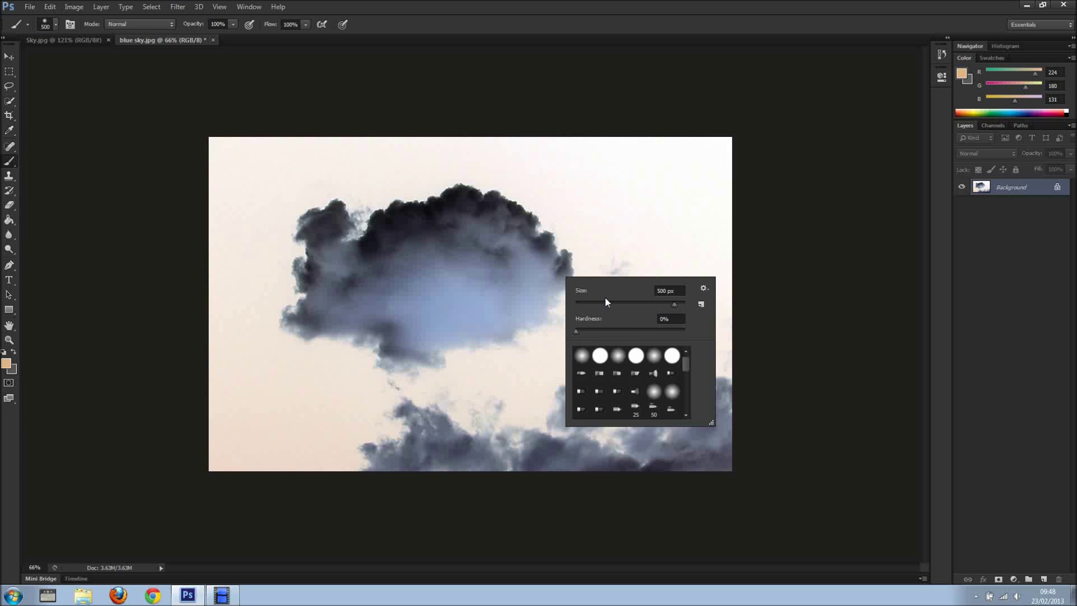
pyautogui.click(641, 303)
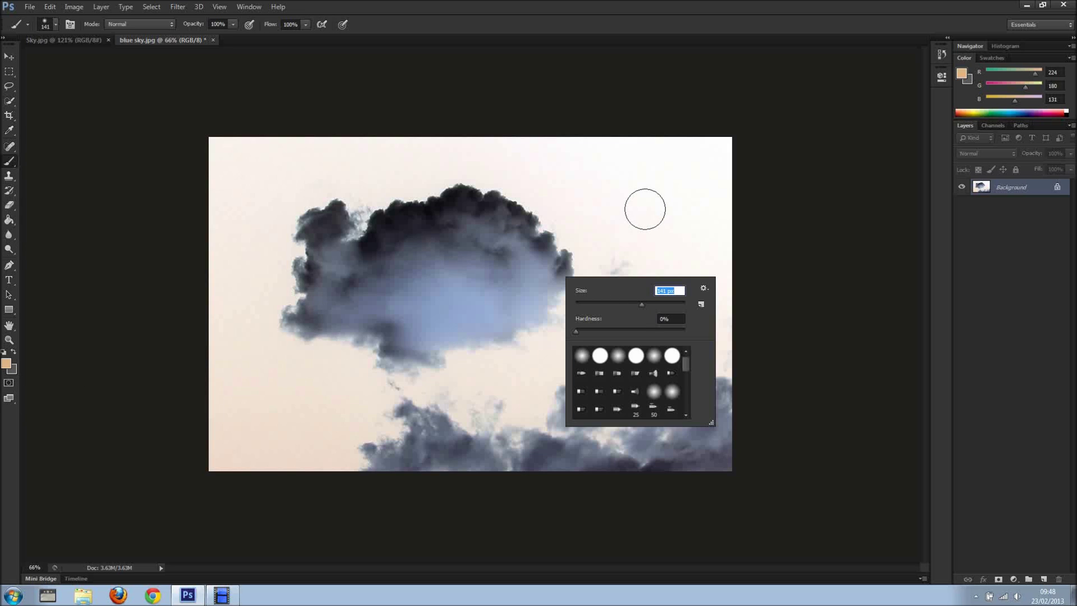
pyautogui.press('Return')
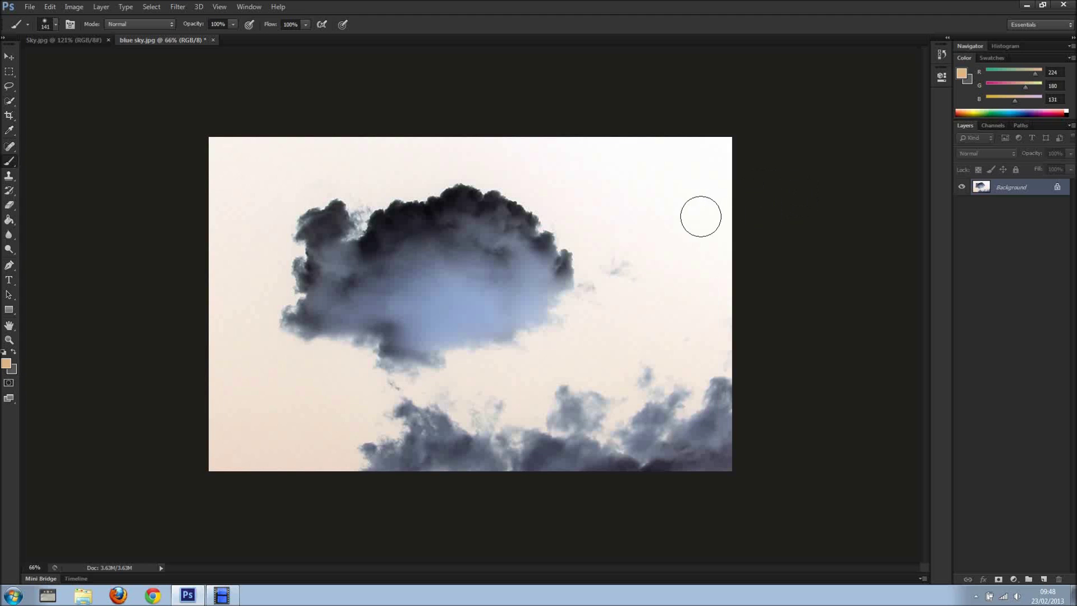
pyautogui.keyDown('alt'); pyautogui.click(685, 194); pyautogui.keyUp('alt')
# Paint white over the sky right of the cloud, the left edge and the top.
pyautogui.moveTo(634, 241)
pyautogui.mouseDown()
pyautogui.moveTo(624, 288)
pyautogui.moveTo(630, 246)
pyautogui.moveTo(622, 266)
pyautogui.moveTo(624, 332)
pyautogui.moveTo(492, 399)
pyautogui.moveTo(368, 403)
pyautogui.moveTo(434, 414)
pyautogui.moveTo(342, 438)
pyautogui.moveTo(343, 448)
pyautogui.moveTo(461, 437)
pyautogui.moveTo(349, 436)
pyautogui.moveTo(486, 428)
pyautogui.moveTo(456, 447)
pyautogui.moveTo(563, 442)
pyautogui.moveTo(530, 434)
pyautogui.moveTo(671, 371)
pyautogui.moveTo(694, 427)
pyautogui.moveTo(715, 440)
pyautogui.moveTo(670, 419)
pyautogui.moveTo(578, 464)
pyautogui.moveTo(608, 464)
pyautogui.moveTo(564, 465)
pyautogui.moveTo(715, 461)
pyautogui.moveTo(748, 315)
pyautogui.mouseUp()
pyautogui.moveTo(231, 168); pyautogui.dragTo(217, 188)
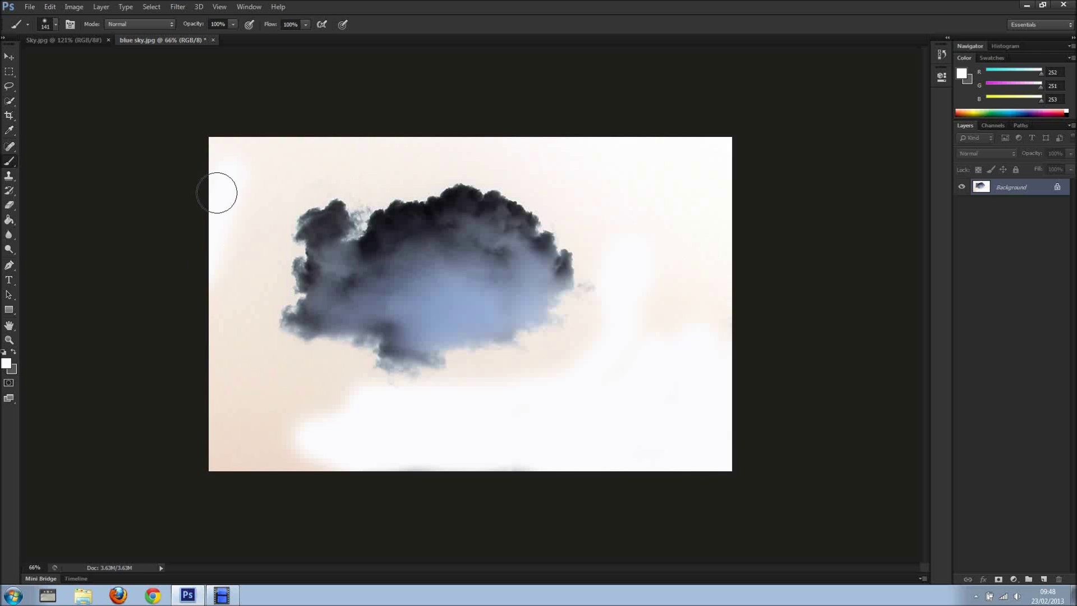
pyautogui.moveTo(413, 149); pyautogui.dragTo(702, 158)
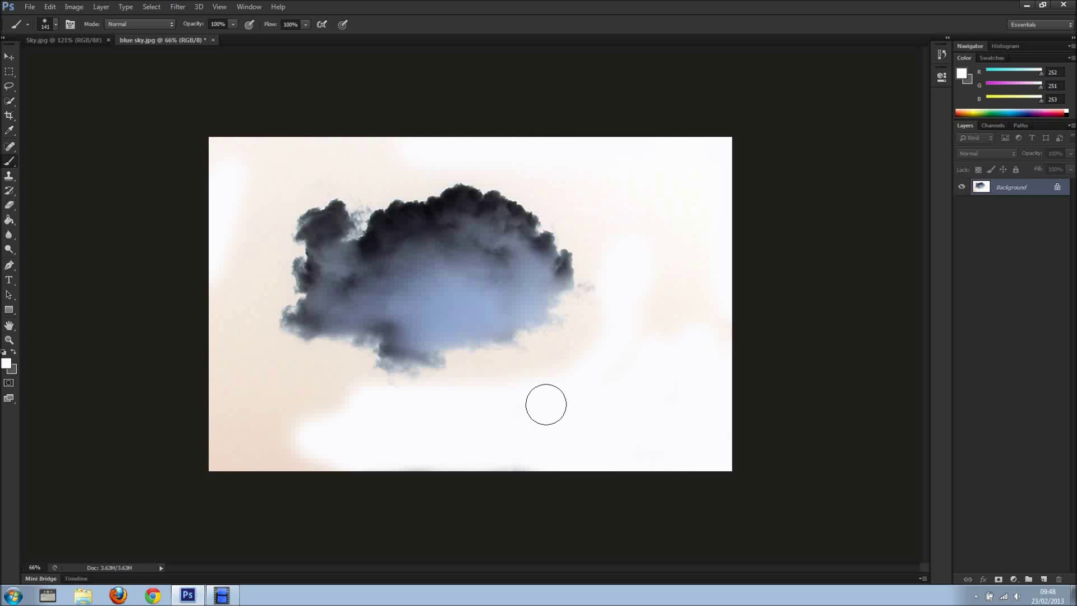
# Define a new brush preset from the image named 'clouds'.
pyautogui.click(49, 7)
pyautogui.click(107, 265)
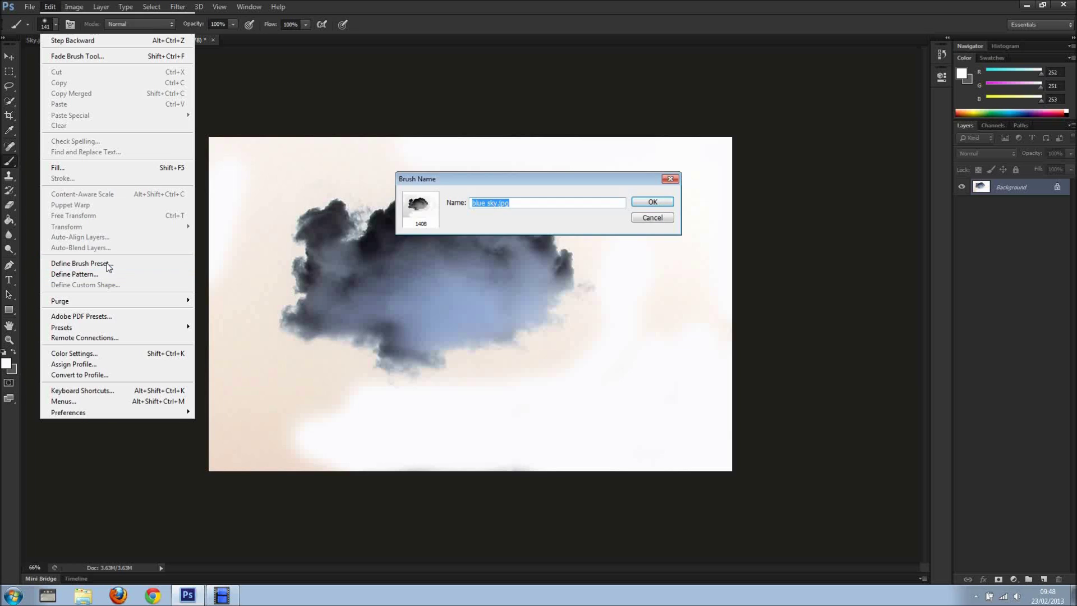
pyautogui.write('c')
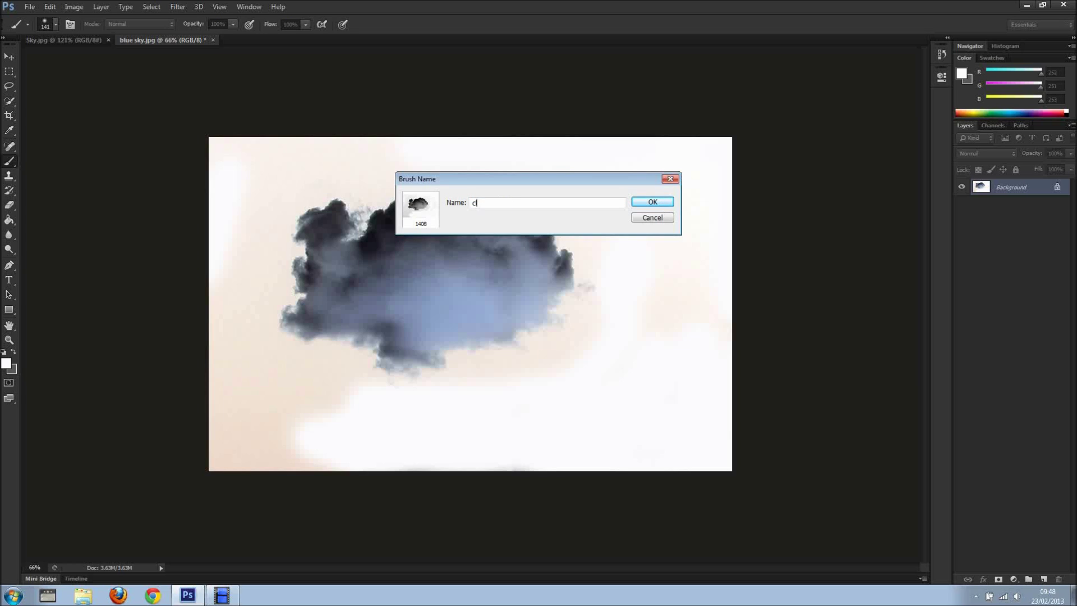
pyautogui.write('louds')
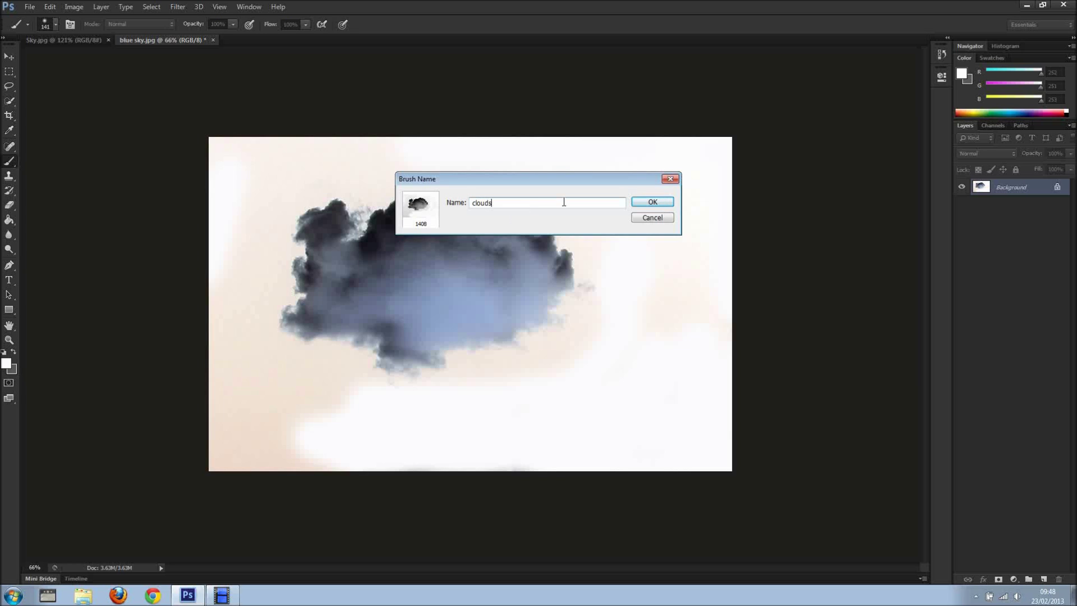
pyautogui.click(658, 205)
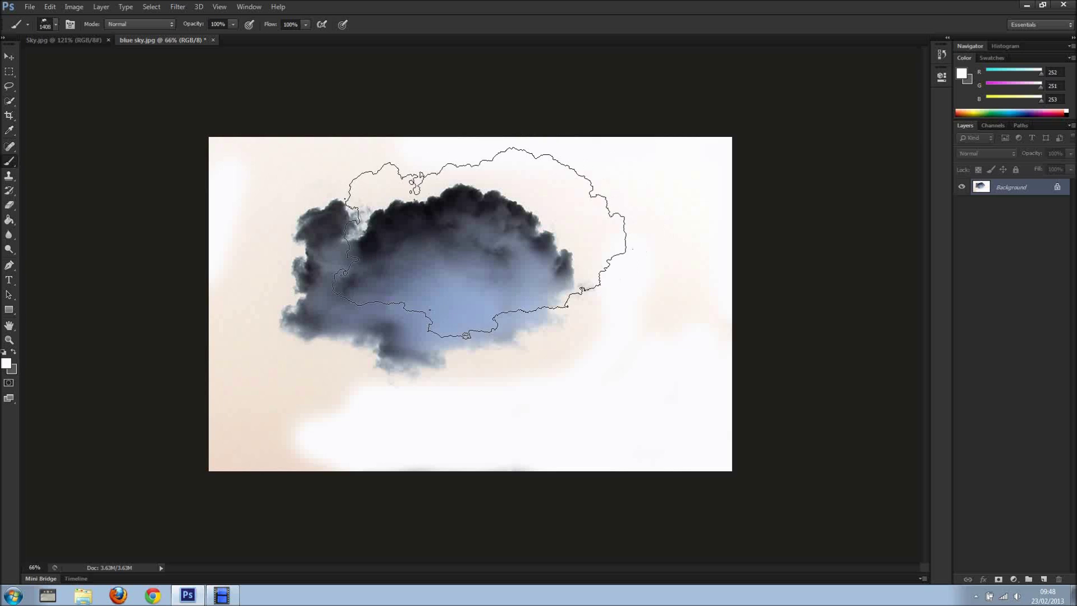
# Set the brush size to 55 px and return to the Sky.jpg document.
pyautogui.rightClick(528, 268)
pyautogui.write('55')
pyautogui.press('Return')
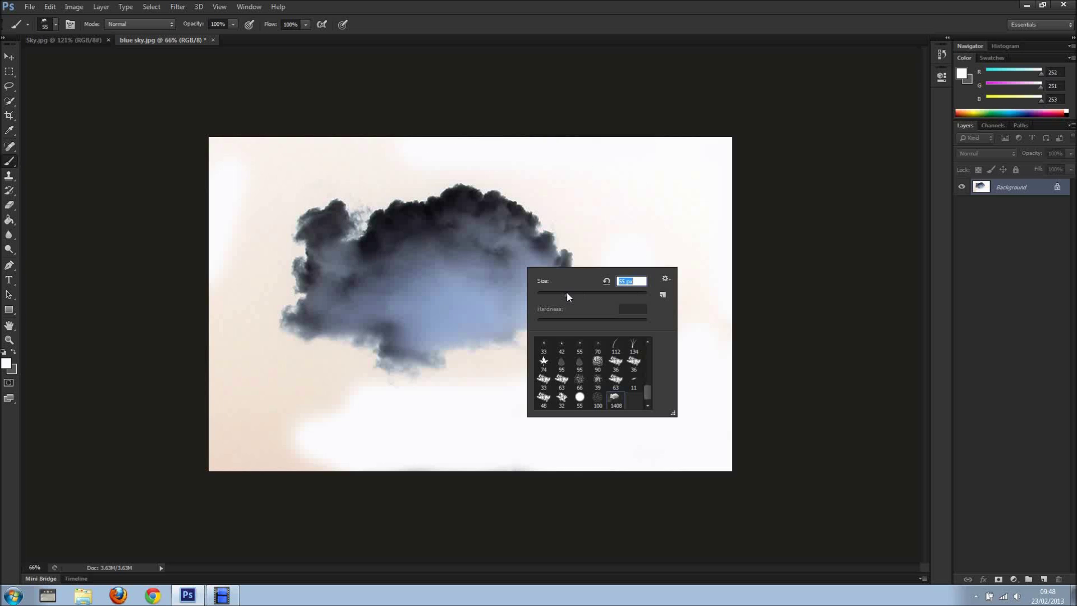
pyautogui.click(76, 40)
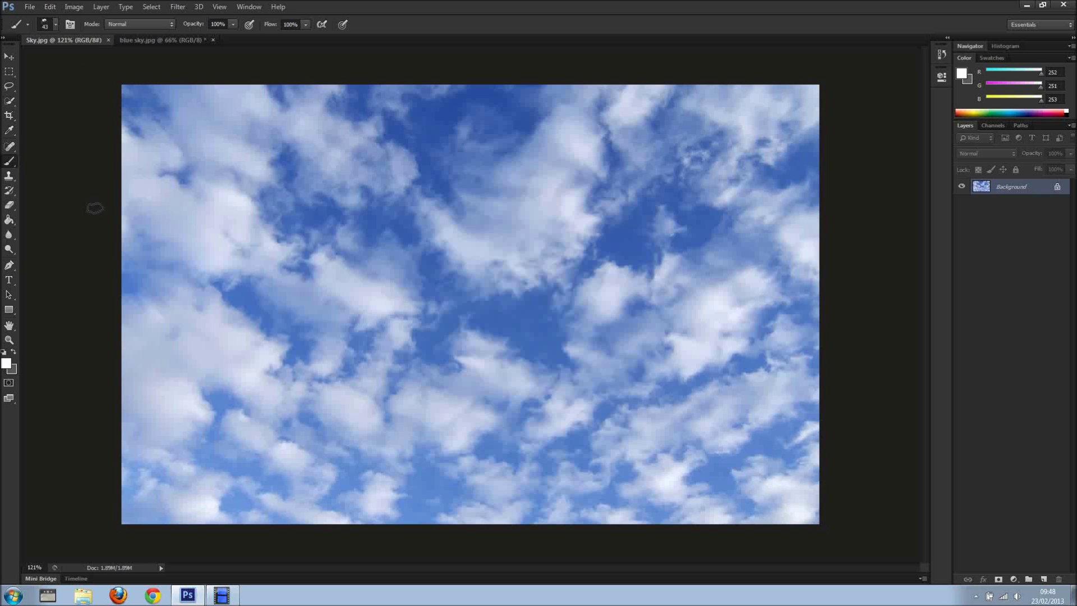
# Add a Clouds text layer on the sky photo.
pyautogui.click(10, 279)
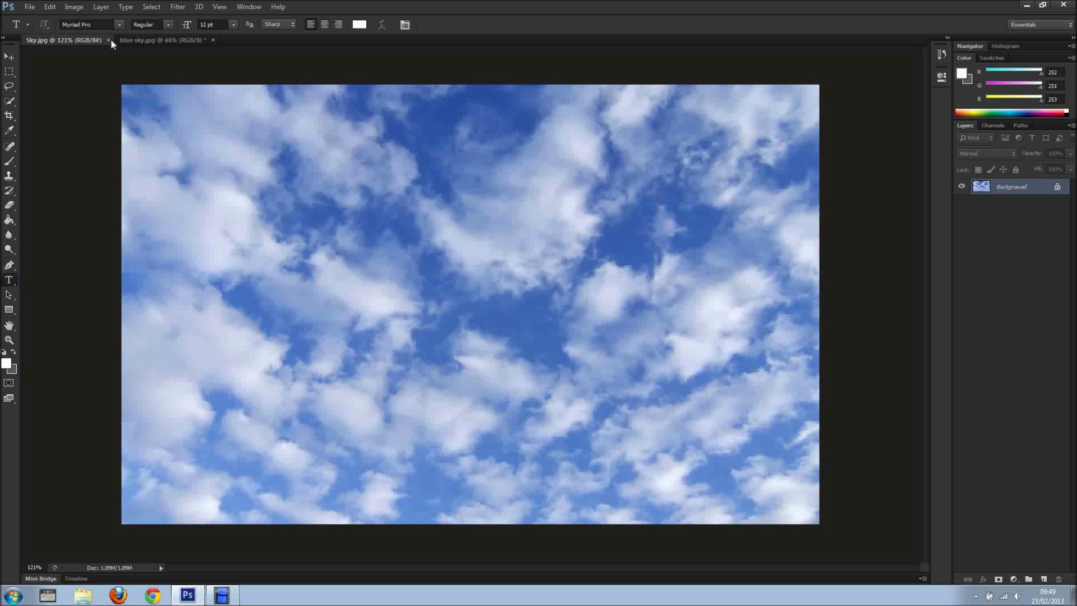
pyautogui.click(317, 289)
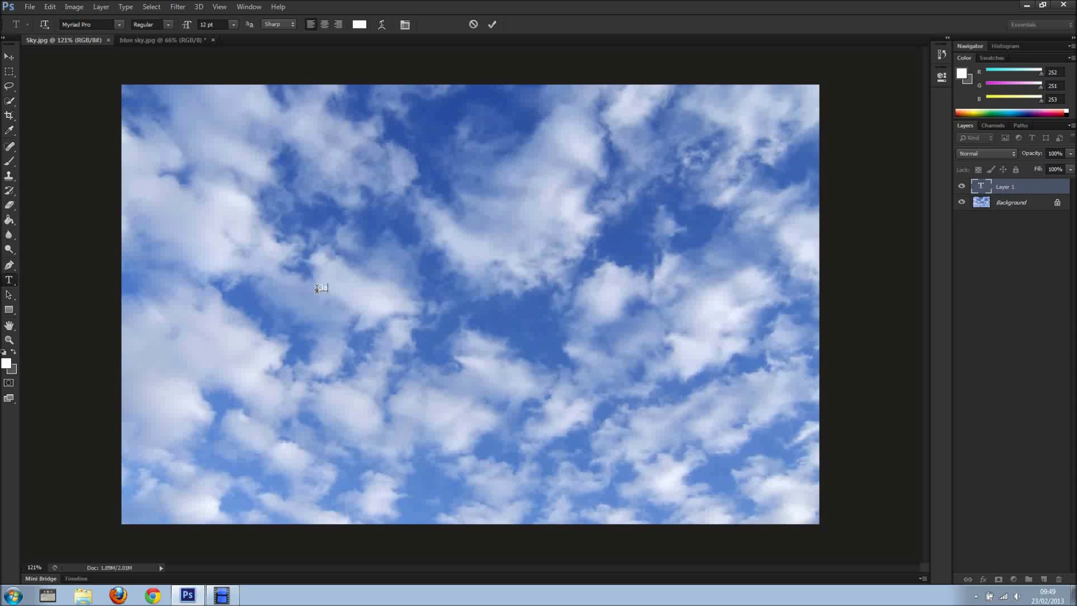
pyautogui.click(494, 26)
# Restyle the Clouds text as 125 pt Rockwell Extra Bold and commit it.
pyautogui.doubleClick(981, 186)
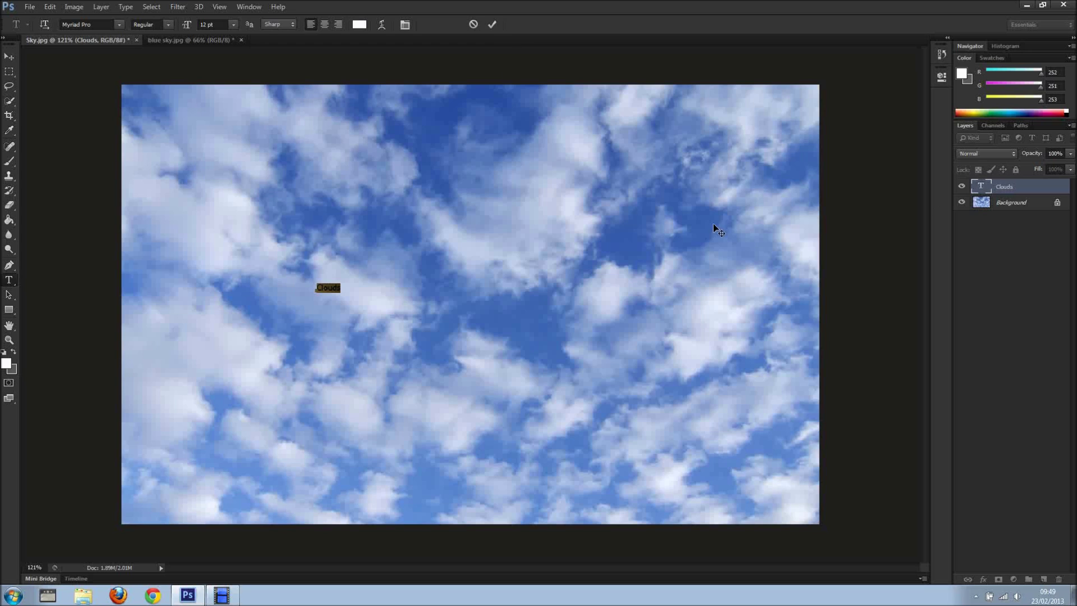
pyautogui.moveTo(189, 29)
pyautogui.mouseDown()
pyautogui.moveTo(240, 29)
pyautogui.moveTo(200, 30)
pyautogui.mouseUp()
pyautogui.click(119, 24)
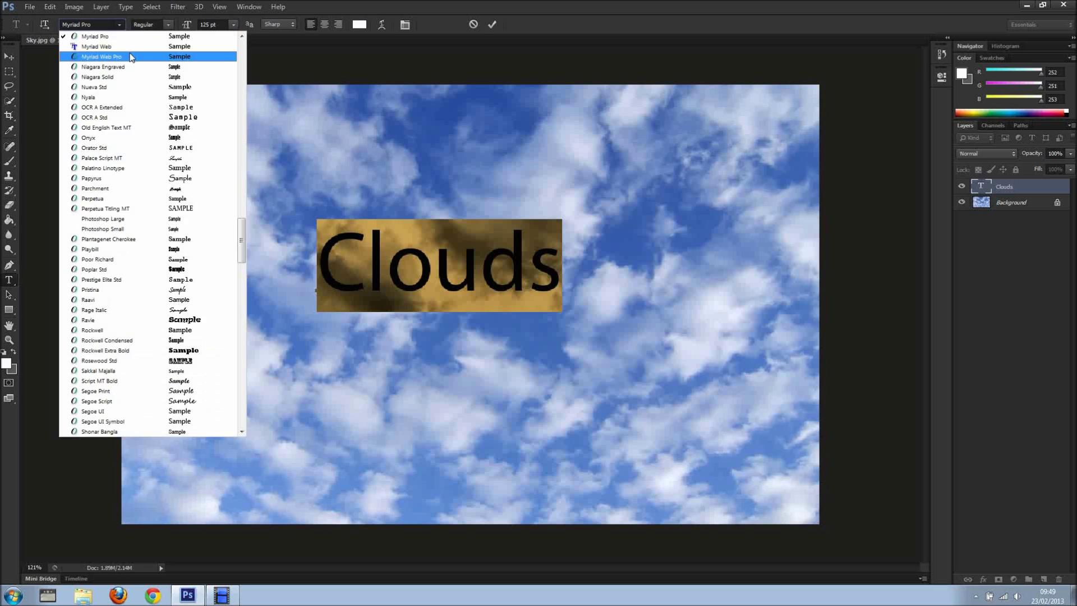
pyautogui.click(190, 350)
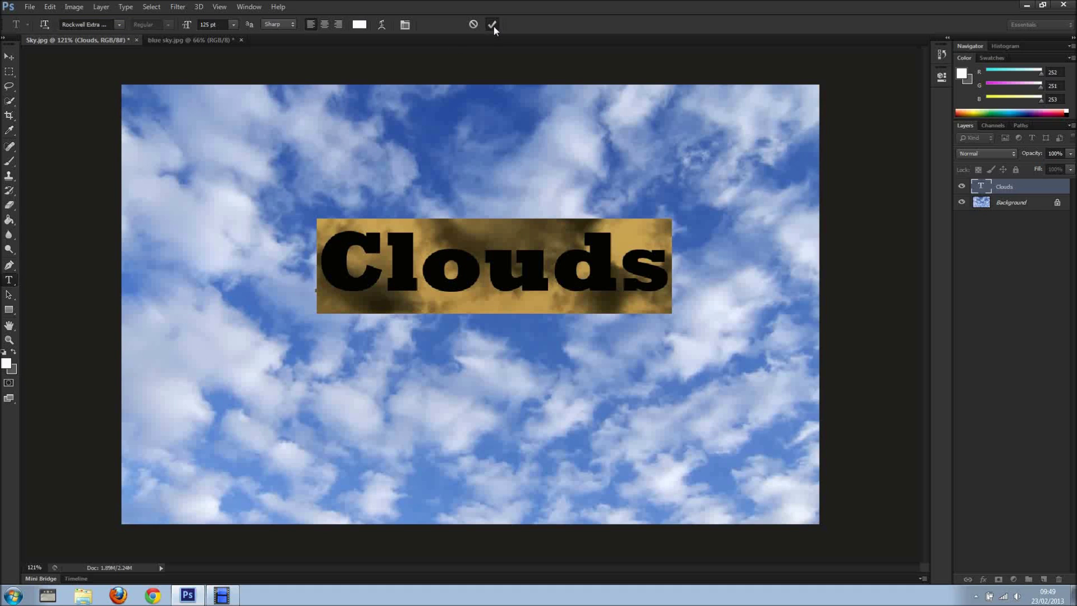
pyautogui.click(492, 26)
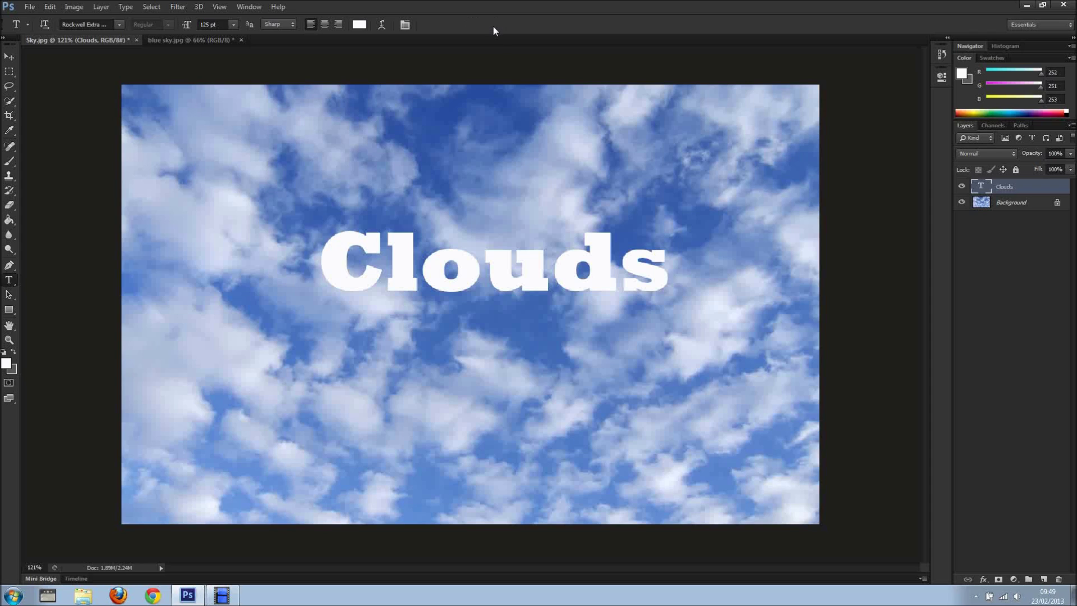
# Add a new empty layer above the text and pick the Brush tool.
pyautogui.click(1043, 579)
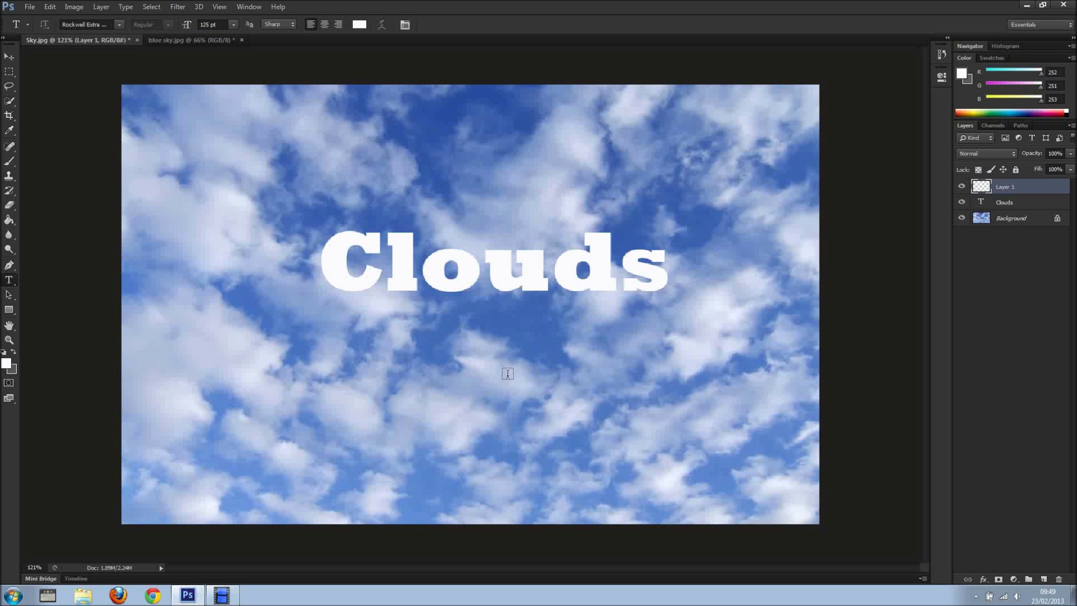
pyautogui.scroll(3, 450, 263)
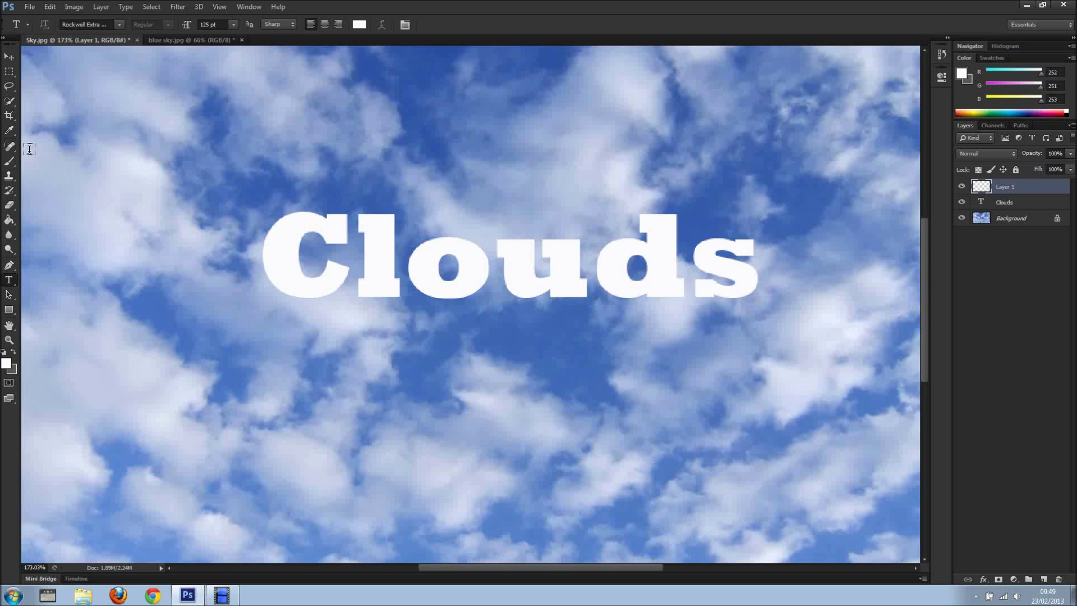
pyautogui.click(13, 165)
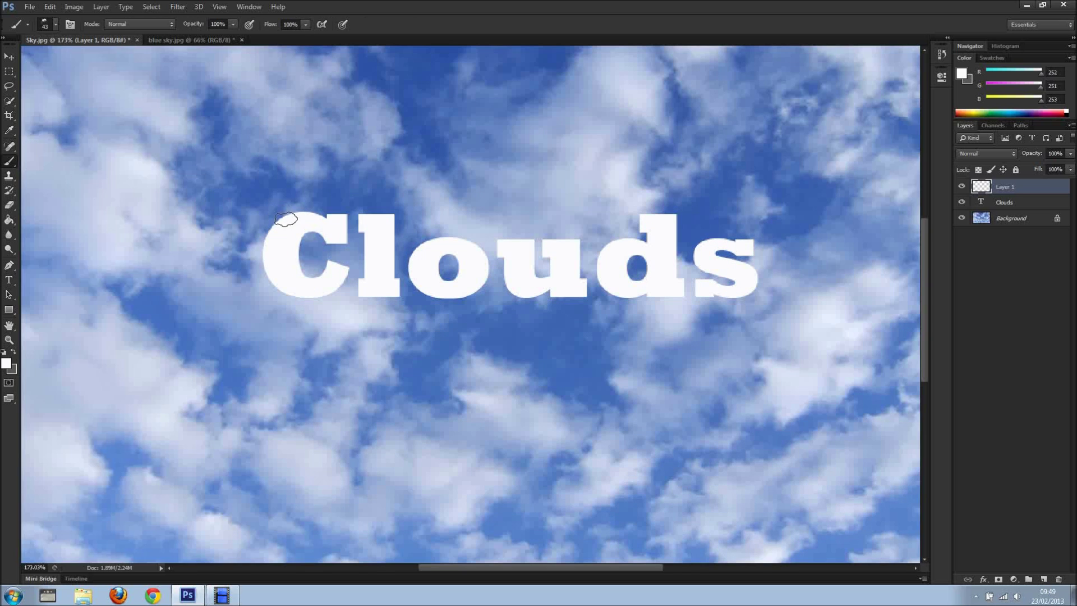
pyautogui.scroll(2, 298, 220)
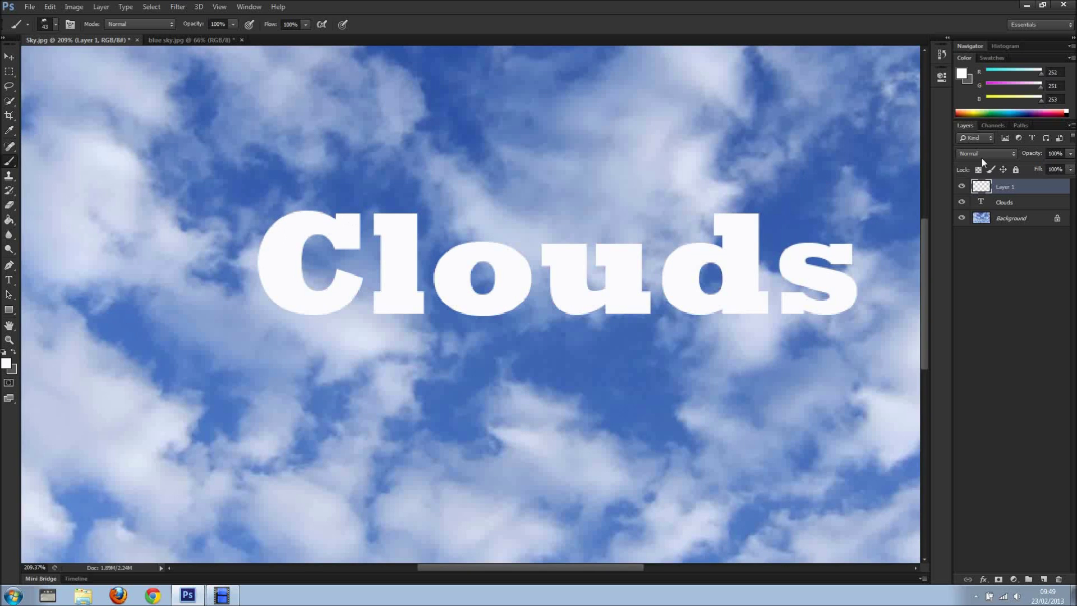
# Paint white cloud-brush dabs along the edges of the C, l, o and s.
pyautogui.click(350, 223)
pyautogui.click(270, 232)
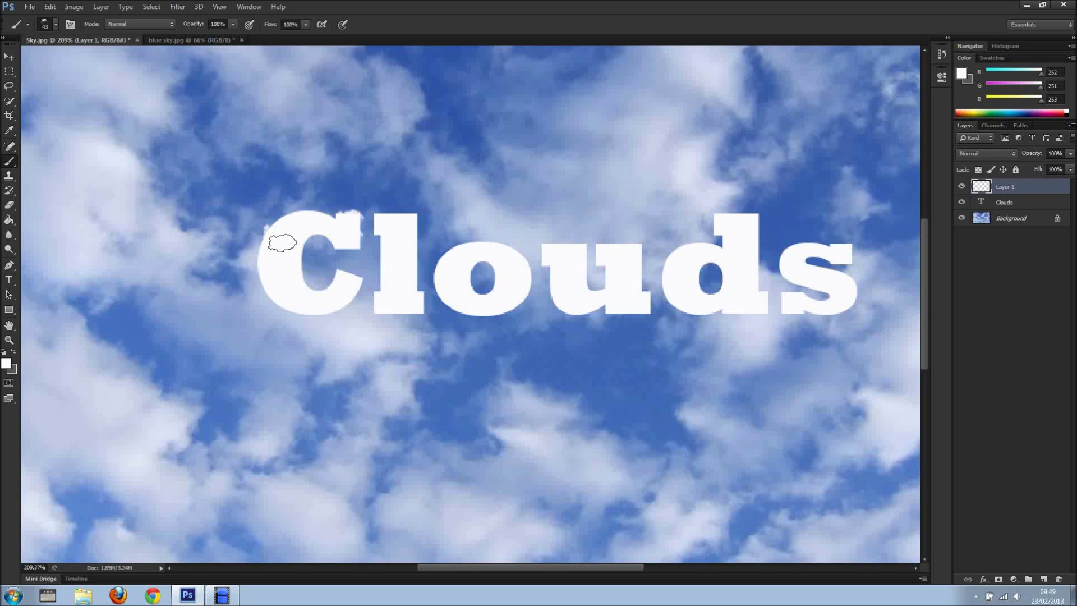
pyautogui.click(255, 261)
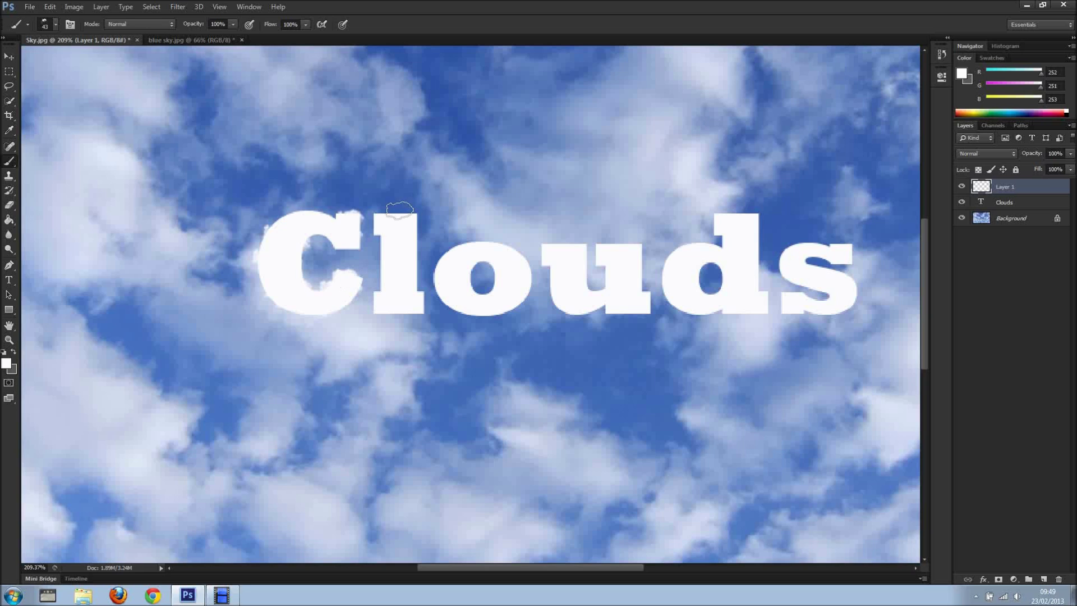
pyautogui.moveTo(389, 223)
pyautogui.mouseDown()
pyautogui.moveTo(406, 252)
pyautogui.moveTo(389, 299)
pyautogui.moveTo(413, 300)
pyautogui.moveTo(390, 303)
pyautogui.moveTo(412, 214)
pyautogui.mouseUp()
pyautogui.moveTo(467, 256)
pyautogui.mouseDown()
pyautogui.moveTo(455, 289)
pyautogui.moveTo(492, 303)
pyautogui.moveTo(512, 286)
pyautogui.moveTo(513, 260)
pyautogui.moveTo(464, 250)
pyautogui.moveTo(568, 253)
pyautogui.moveTo(581, 303)
pyautogui.moveTo(571, 304)
pyautogui.moveTo(615, 291)
pyautogui.moveTo(612, 253)
pyautogui.moveTo(631, 251)
pyautogui.moveTo(622, 306)
pyautogui.moveTo(679, 286)
pyautogui.moveTo(703, 255)
pyautogui.moveTo(677, 255)
pyautogui.moveTo(679, 277)
pyautogui.moveTo(691, 299)
pyautogui.moveTo(719, 302)
pyautogui.moveTo(730, 293)
pyautogui.moveTo(730, 263)
pyautogui.moveTo(712, 253)
pyautogui.moveTo(735, 244)
pyautogui.moveTo(740, 221)
pyautogui.moveTo(744, 303)
pyautogui.mouseUp()
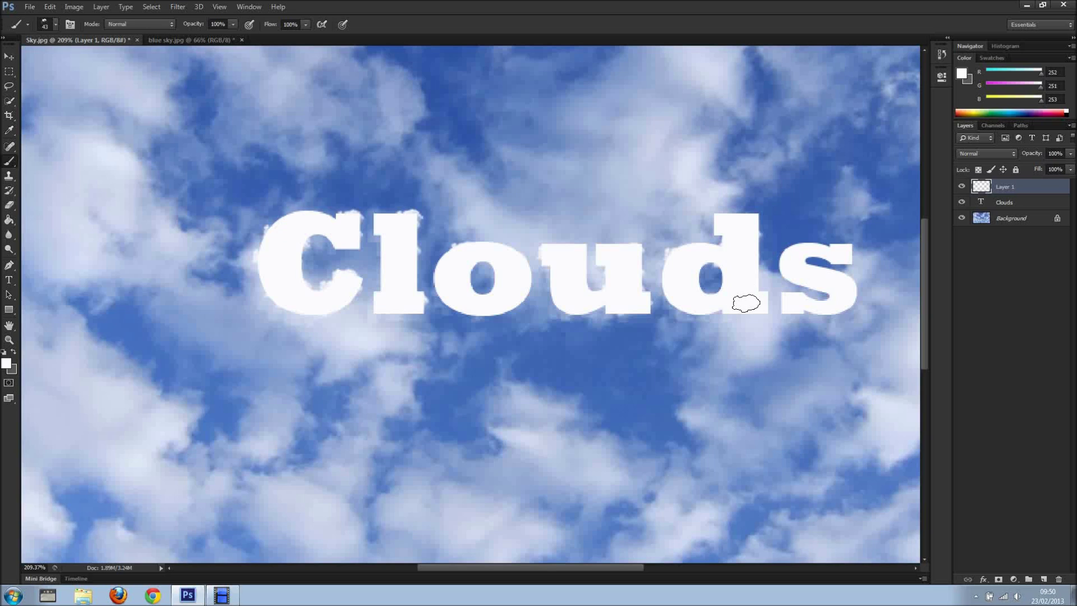
pyautogui.moveTo(826, 270)
pyautogui.mouseDown()
pyautogui.moveTo(836, 251)
pyautogui.moveTo(815, 252)
pyautogui.mouseUp()
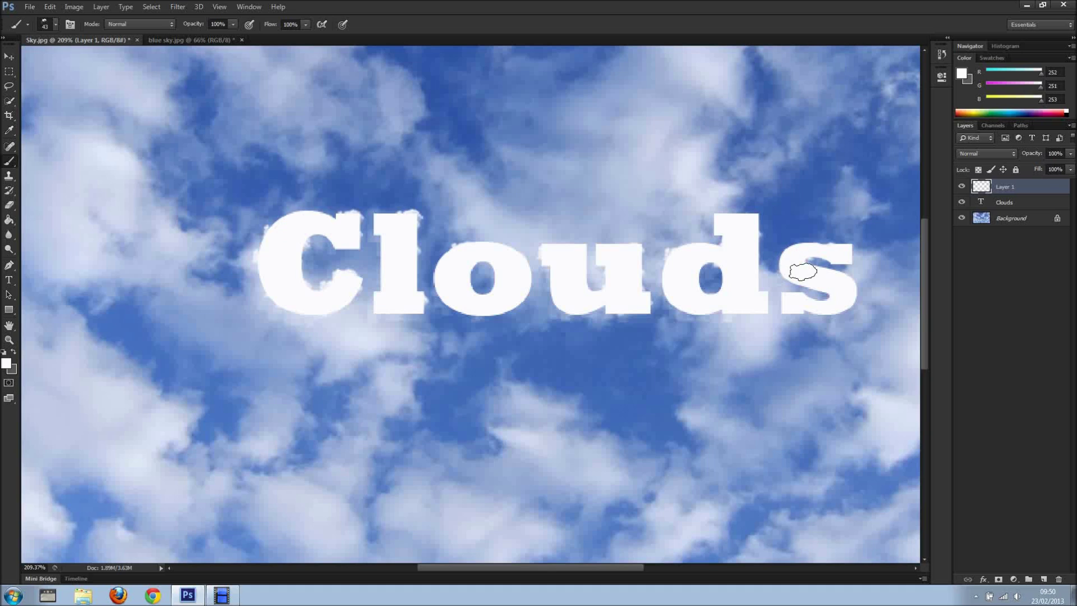
pyautogui.moveTo(834, 285)
pyautogui.mouseDown()
pyautogui.moveTo(848, 305)
pyautogui.moveTo(793, 297)
pyautogui.mouseUp()
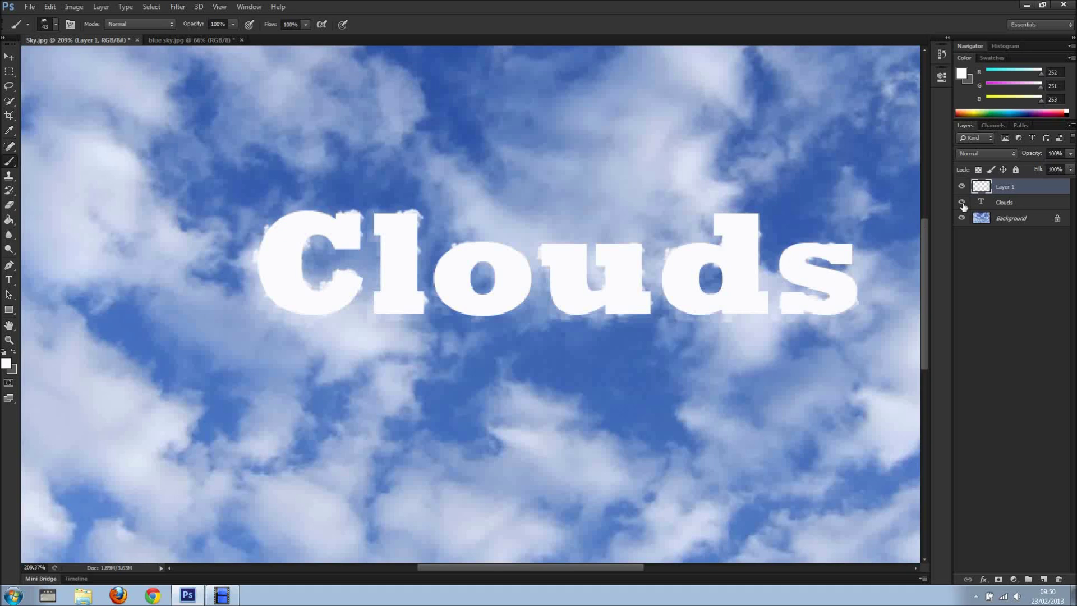
# Hide the Clouds type layer and brush over gaps in the cloud l, C and d.
pyautogui.click(961, 202)
pyautogui.click(961, 203)
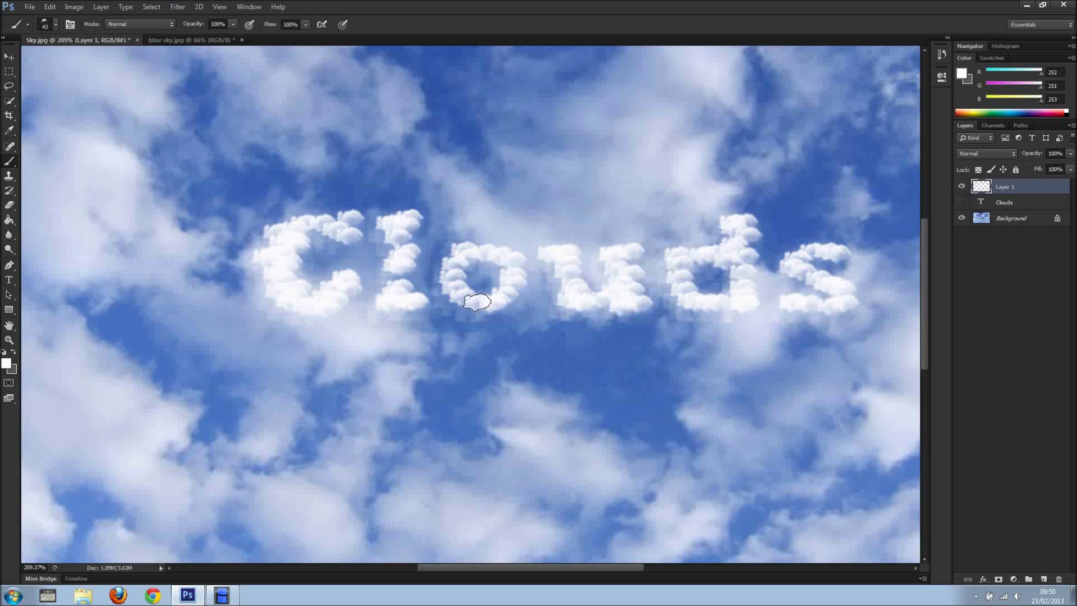
pyautogui.moveTo(402, 277)
pyautogui.mouseDown()
pyautogui.moveTo(400, 245)
pyautogui.moveTo(415, 301)
pyautogui.mouseUp()
pyautogui.moveTo(322, 233); pyautogui.dragTo(342, 215)
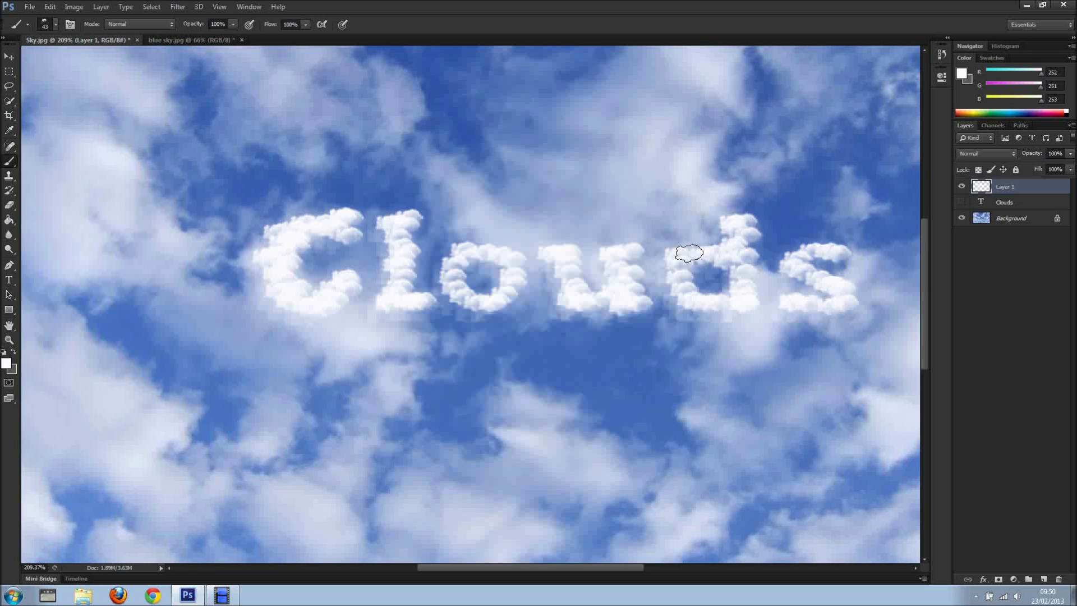
pyautogui.moveTo(733, 254)
pyautogui.mouseDown()
pyautogui.moveTo(738, 209)
pyautogui.moveTo(742, 288)
pyautogui.mouseUp()
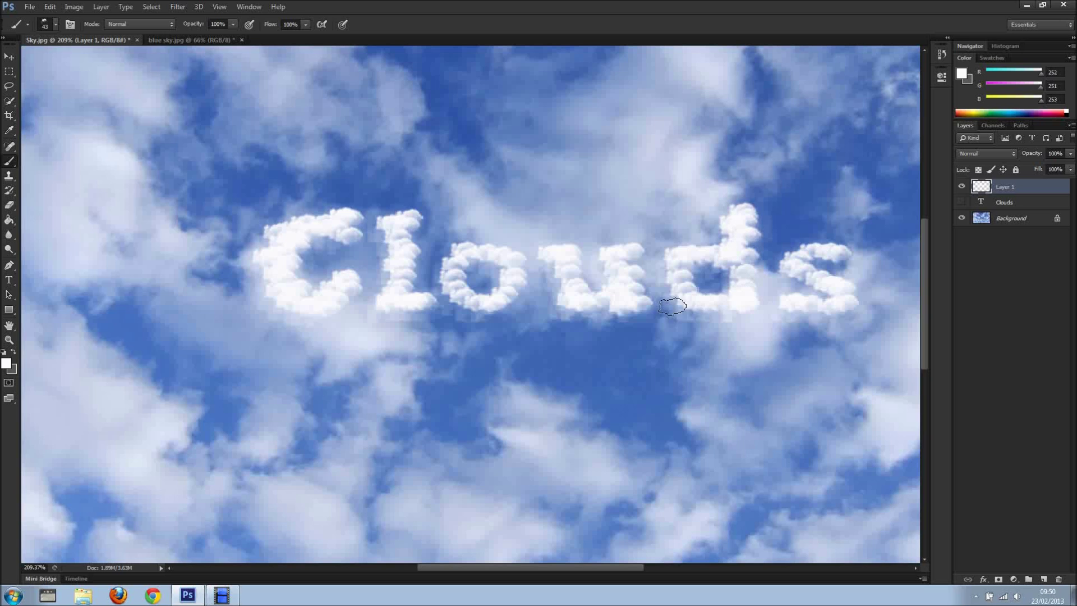
pyautogui.scroll(-3, 672, 308)
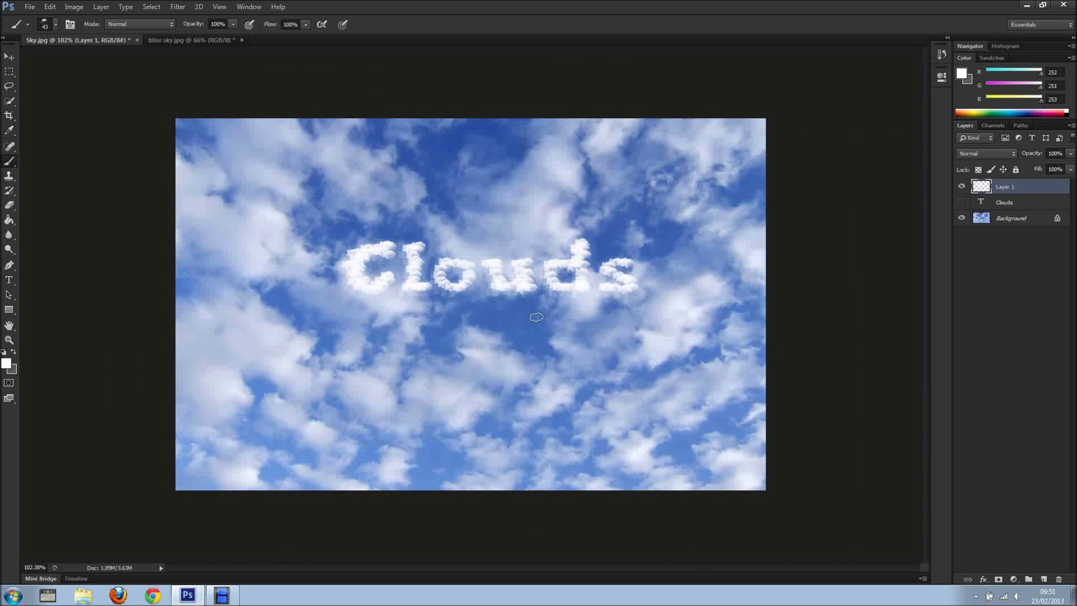
pyautogui.scroll(3, 630, 310)
pyautogui.scroll(-2, 630, 310)
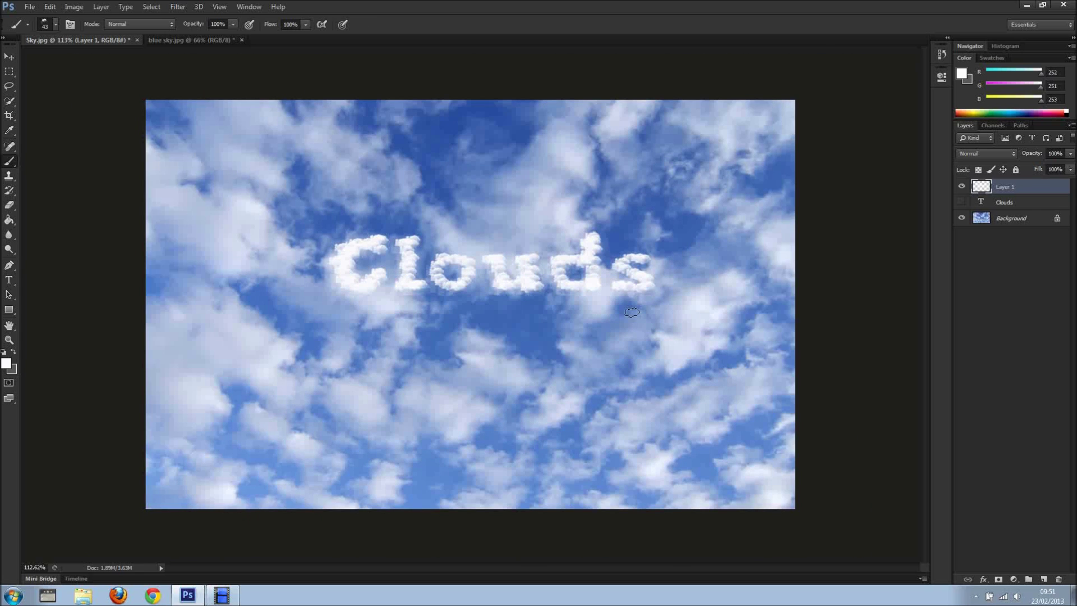
# Add a Drop Shadow effect to Layer 1, keeping distance and size at 5 px.
pyautogui.click(983, 580)
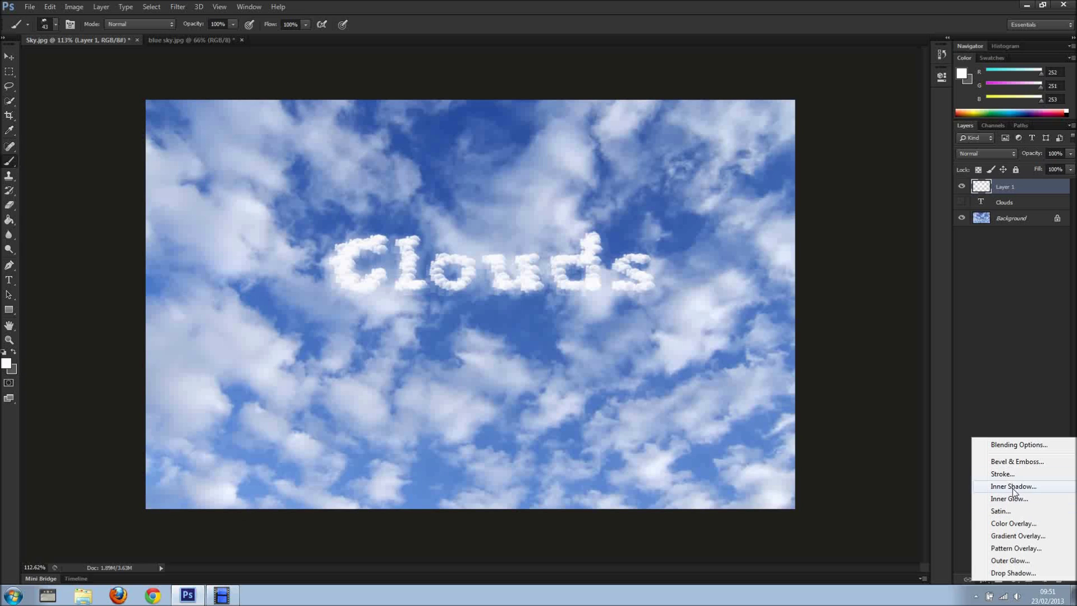
pyautogui.click(1027, 573)
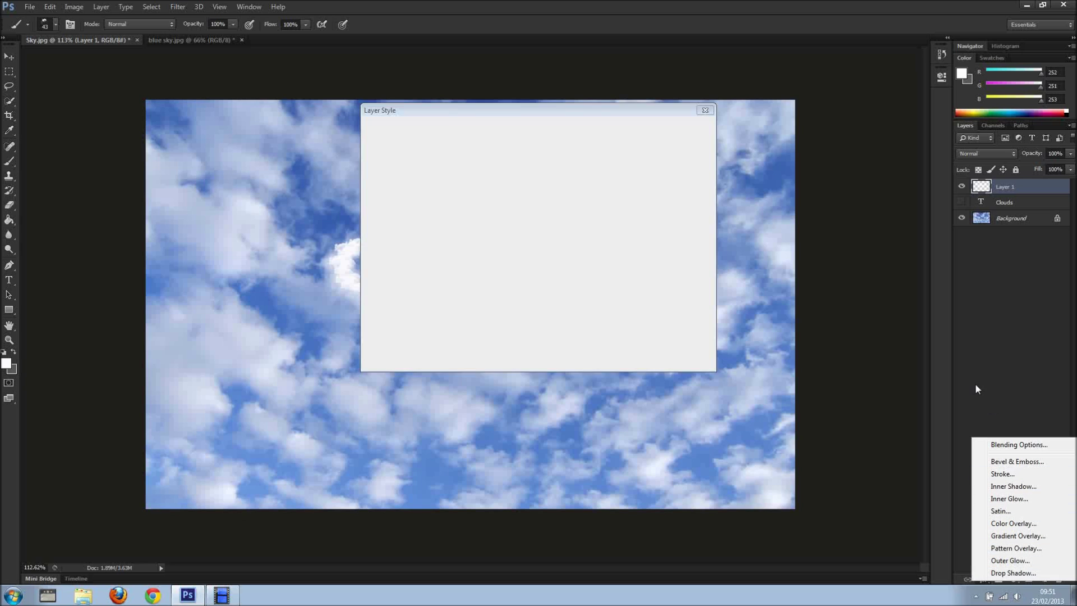
pyautogui.moveTo(538, 113); pyautogui.dragTo(923, 87)
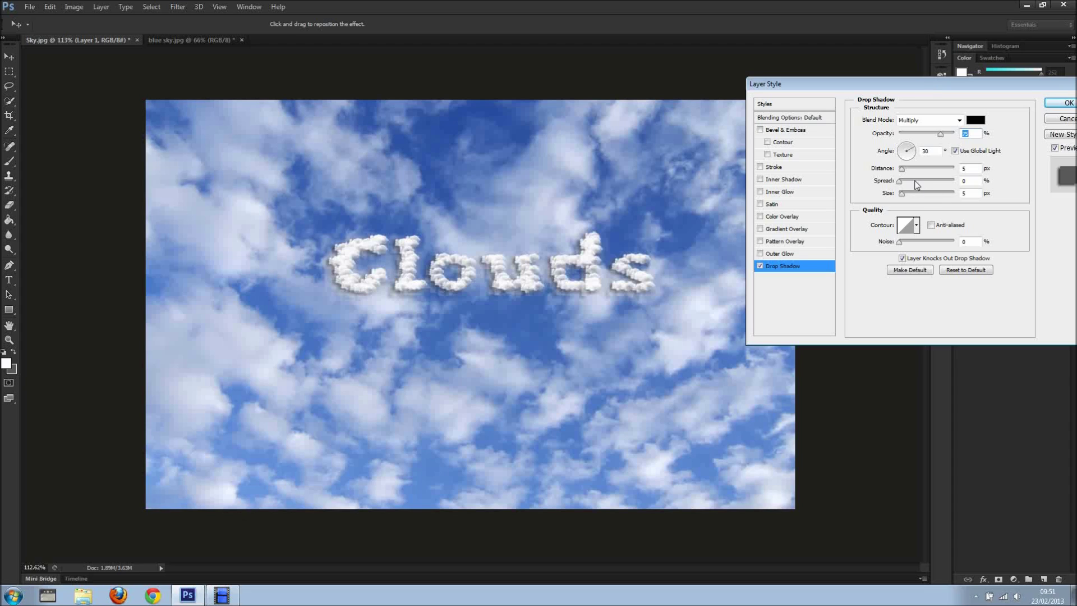
pyautogui.click(1056, 104)
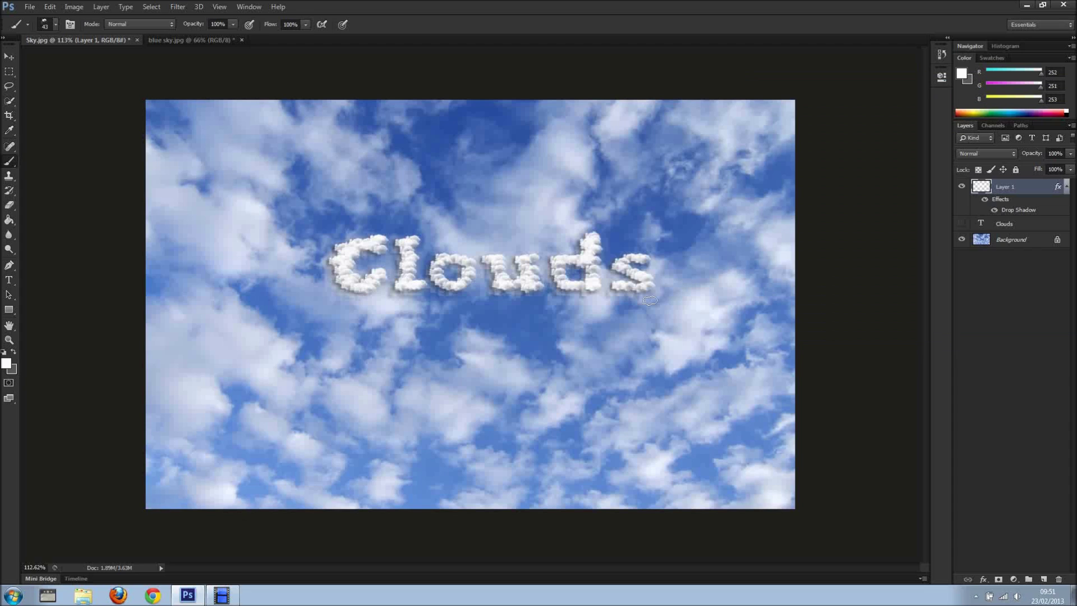